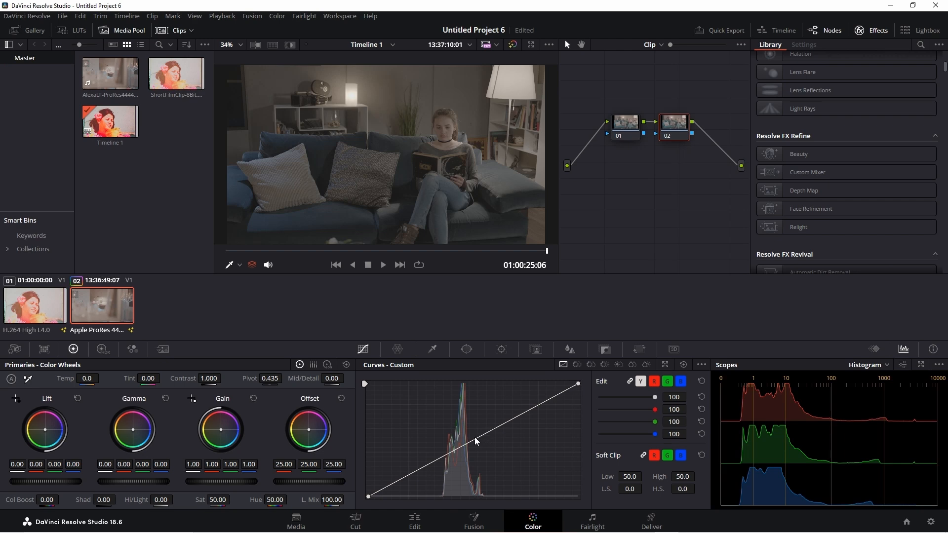
- Try lowering a midpoint and moving the black and white endpoints inward on node 02's custom curve, and reset the curve
{"action": "left_click", "coordinate": [472, 440]}
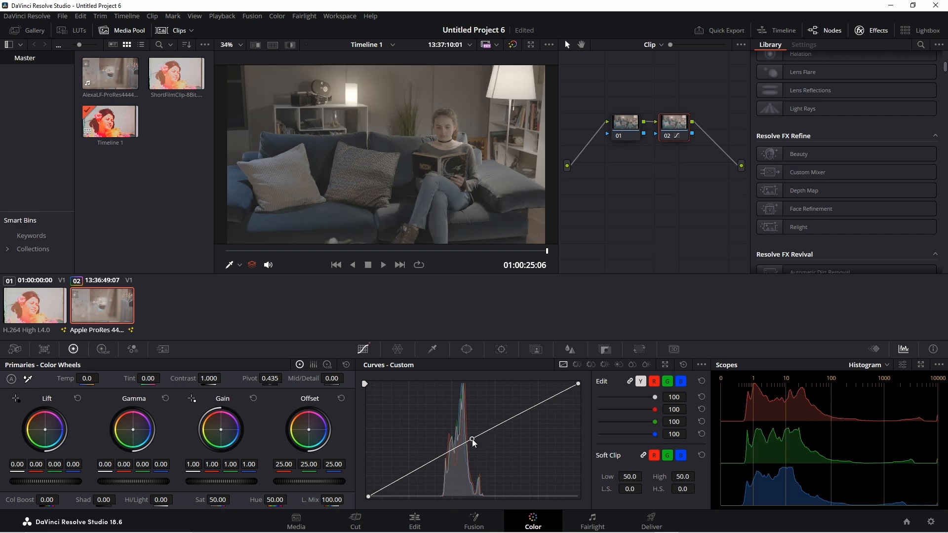
{"action": "left_click_drag", "start_coordinate": [472, 439], "coordinate": [472, 442]}
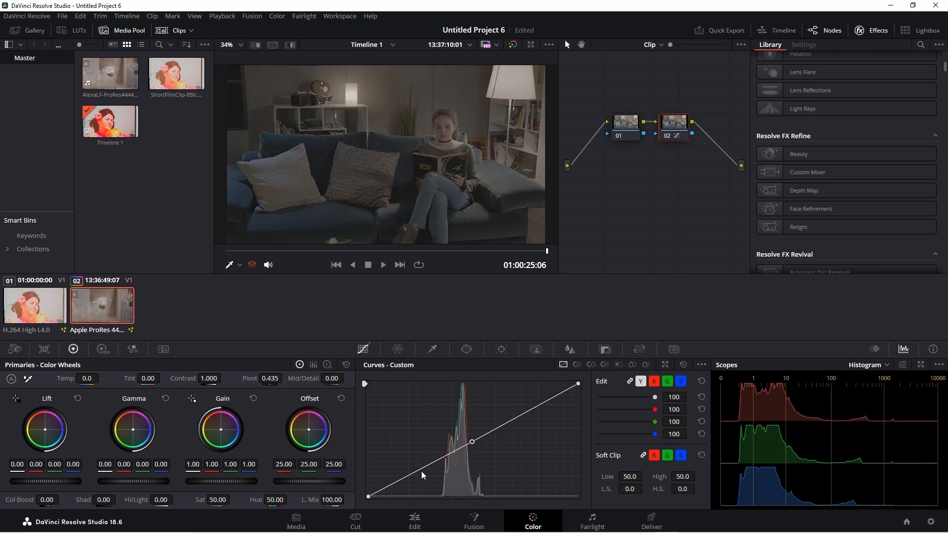
{"action": "left_click_drag", "start_coordinate": [368, 496], "coordinate": [390, 503]}
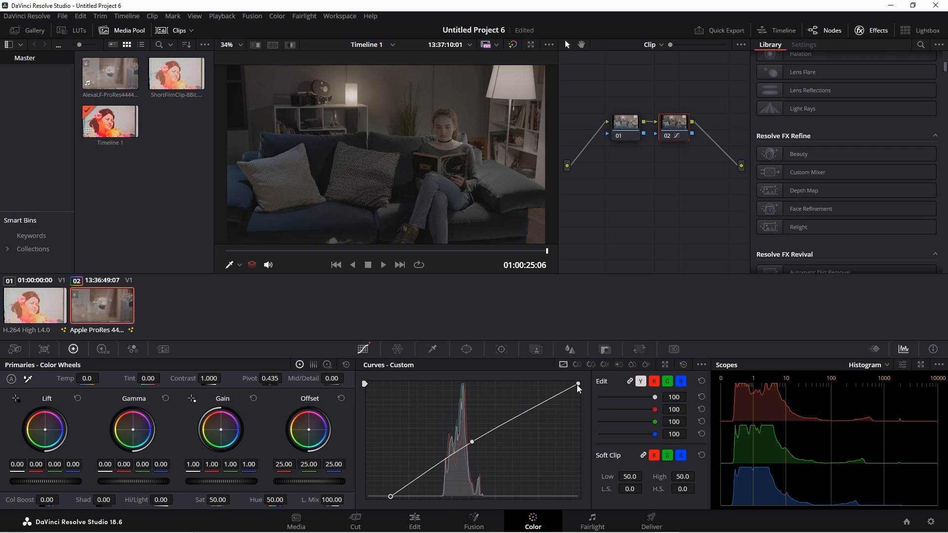
{"action": "left_click_drag", "start_coordinate": [578, 384], "coordinate": [515, 384]}
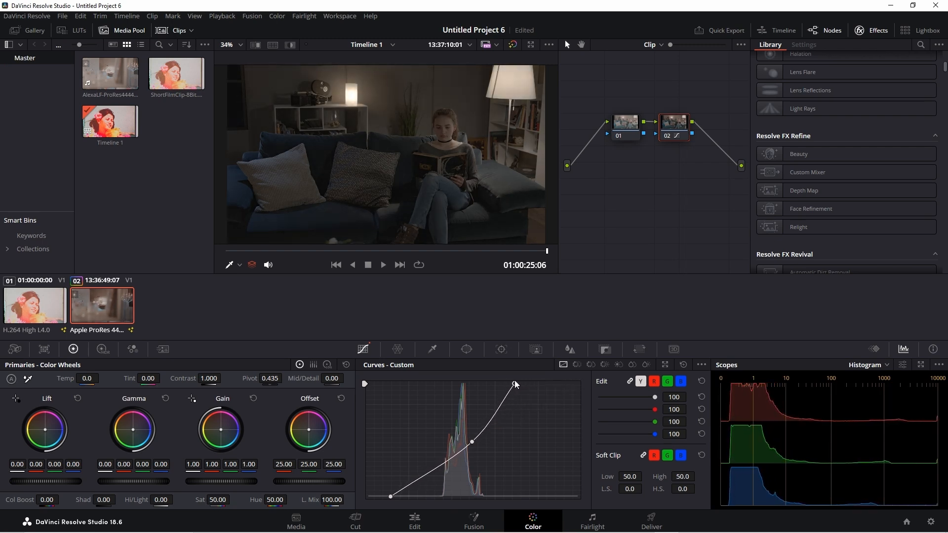
{"action": "left_click", "coordinate": [684, 366]}
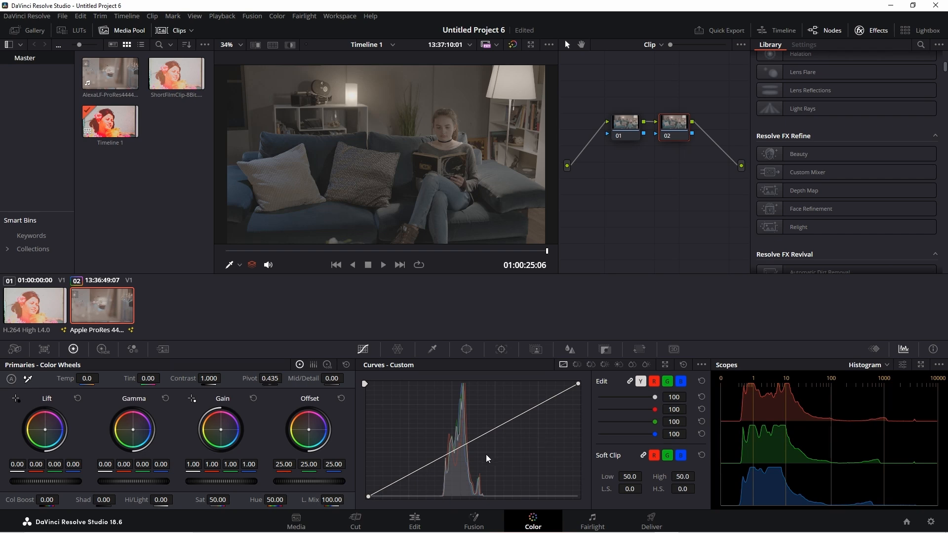
- Shape node 02's custom curve into a gentle S with a lowered shadow point and a raised highlight point
{"action": "left_click", "coordinate": [411, 472]}
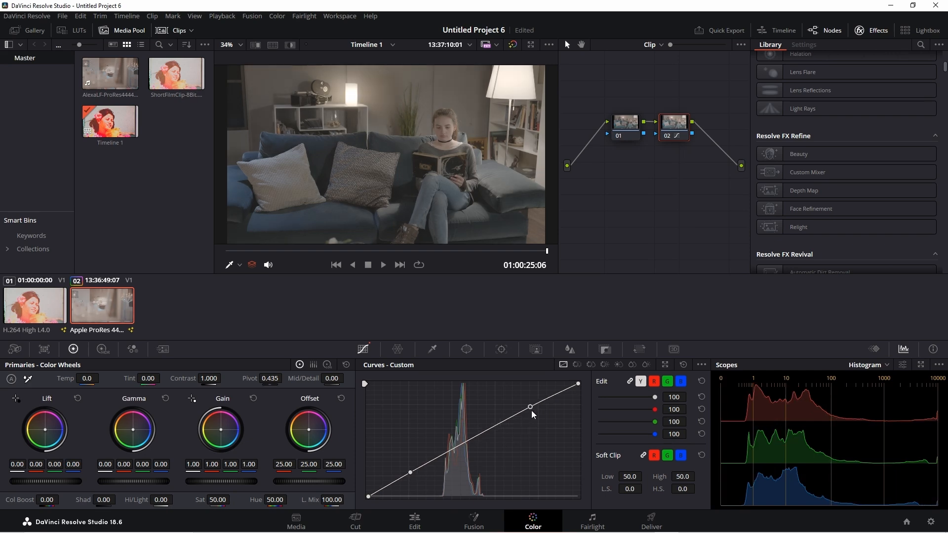
{"action": "left_click_drag", "start_coordinate": [532, 410], "coordinate": [526, 402]}
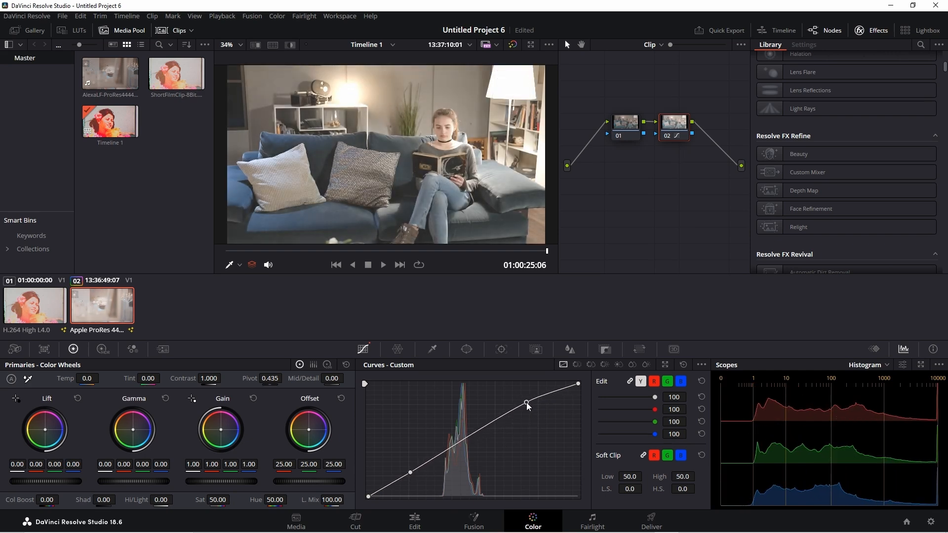
{"action": "left_click_drag", "start_coordinate": [410, 472], "coordinate": [420, 478]}
{"action": "left_click_drag", "start_coordinate": [525, 405], "coordinate": [520, 400]}
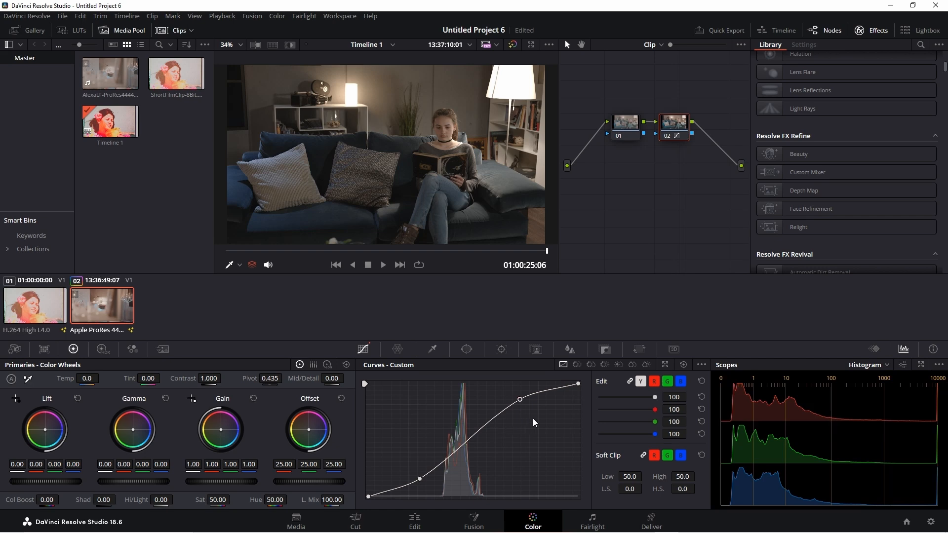
- Unlink the curve channels, lower the blue curve's shadow point and raise its highlight point, and relink the channels
{"action": "left_click", "coordinate": [629, 382]}
{"action": "left_click", "coordinate": [681, 385]}
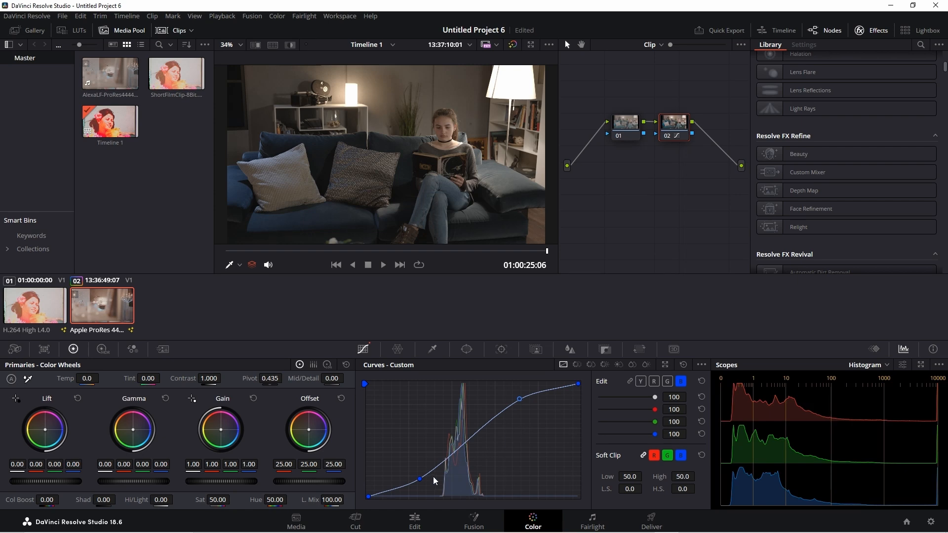
{"action": "mouse_move", "coordinate": [421, 480]}
{"action": "left_mouse_down"}
{"action": "mouse_move", "coordinate": [420, 472]}
{"action": "mouse_move", "coordinate": [420, 484]}
{"action": "left_mouse_up"}
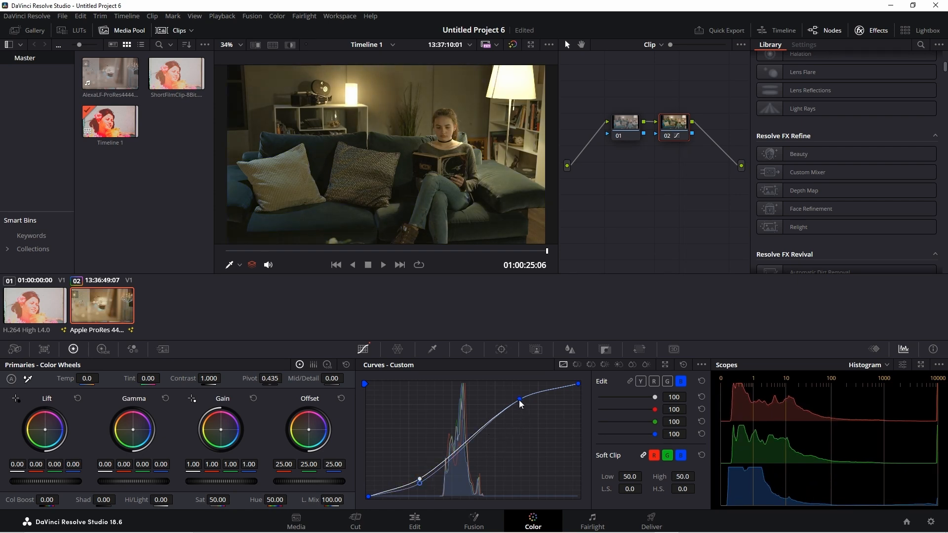
{"action": "left_click_drag", "start_coordinate": [519, 399], "coordinate": [521, 394]}
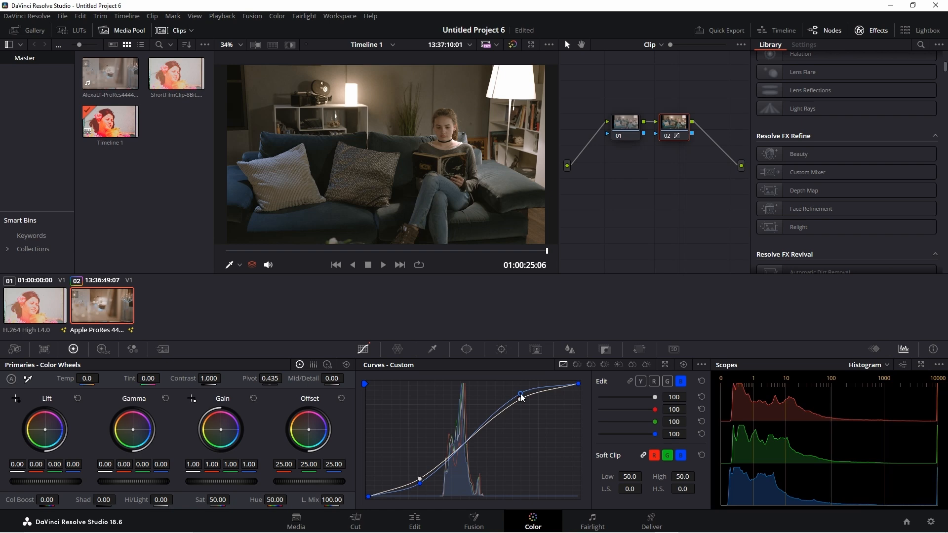
{"action": "left_click", "coordinate": [629, 382]}
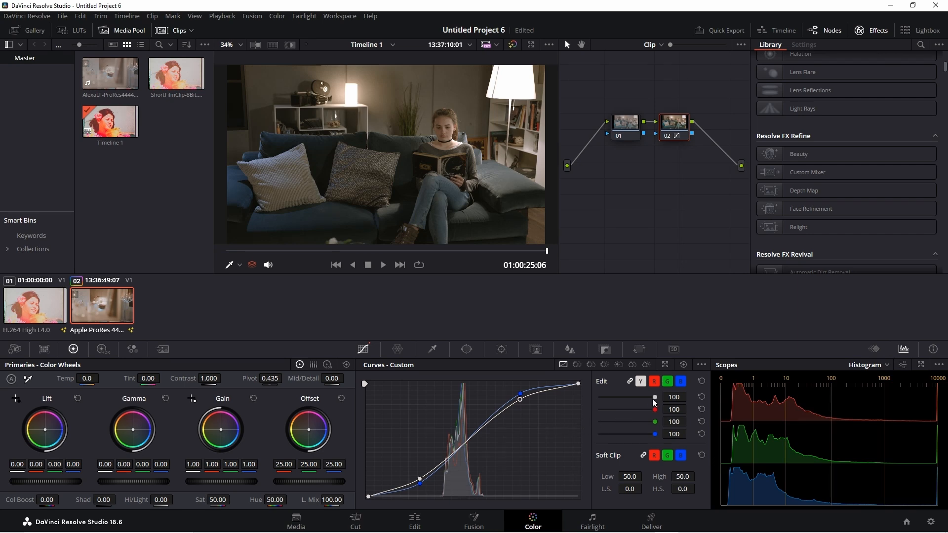
- Try the blue curve's intensity at 49, restore it to 100, and relink the curve channels
{"action": "mouse_move", "coordinate": [656, 397]}
{"action": "left_mouse_down"}
{"action": "mouse_move", "coordinate": [643, 399]}
{"action": "mouse_move", "coordinate": [662, 397]}
{"action": "left_mouse_up"}
{"action": "left_click", "coordinate": [630, 381]}
{"action": "left_click_drag", "start_coordinate": [656, 434], "coordinate": [627, 434]}
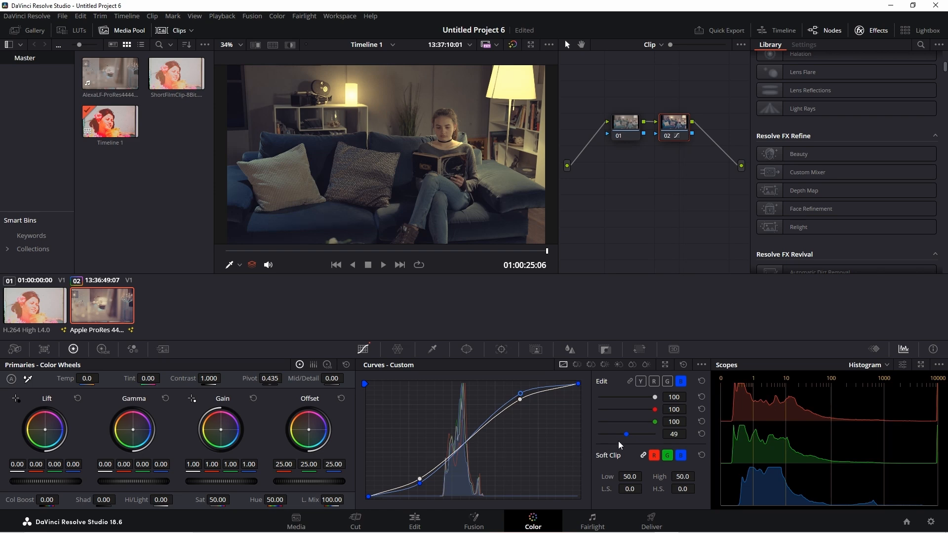
{"action": "left_click_drag", "start_coordinate": [624, 436], "coordinate": [683, 437]}
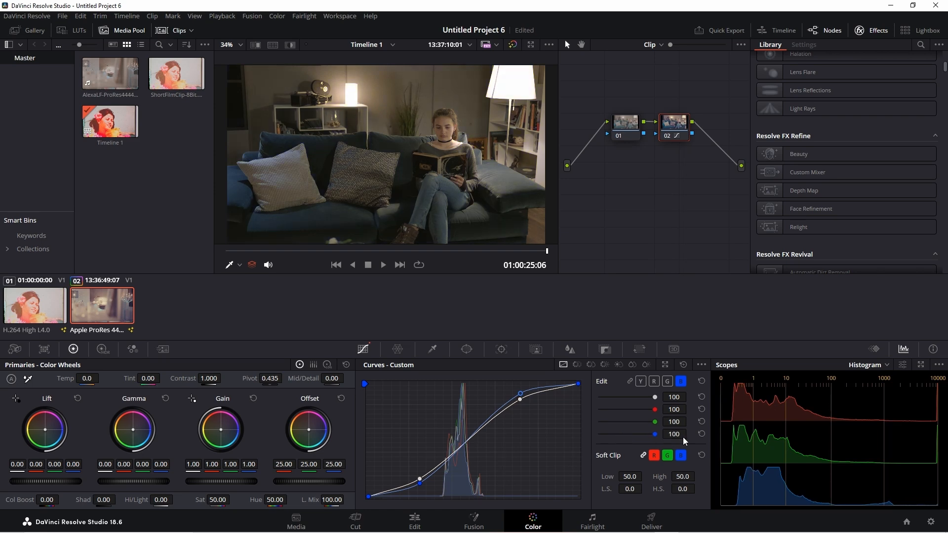
{"action": "left_click", "coordinate": [630, 381]}
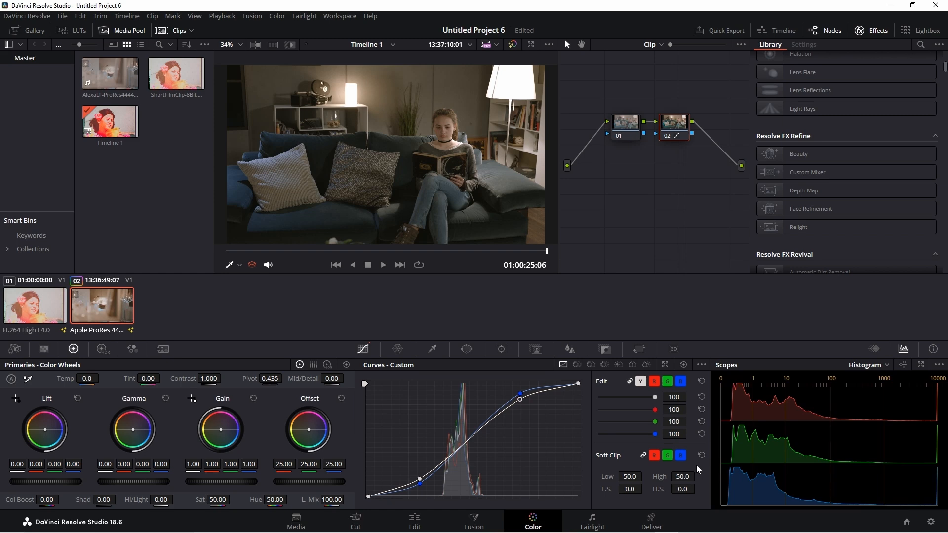
- Add a serial node to the first clip and give it an S-shaped custom curve with lowered shadows and raised highlights
{"action": "left_click", "coordinate": [41, 310]}
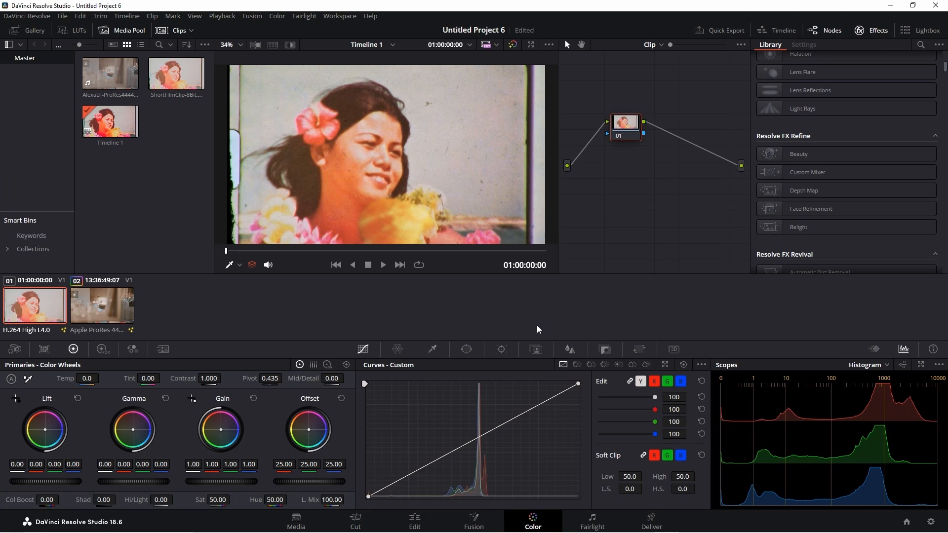
{"action": "key", "text": "alt+s"}
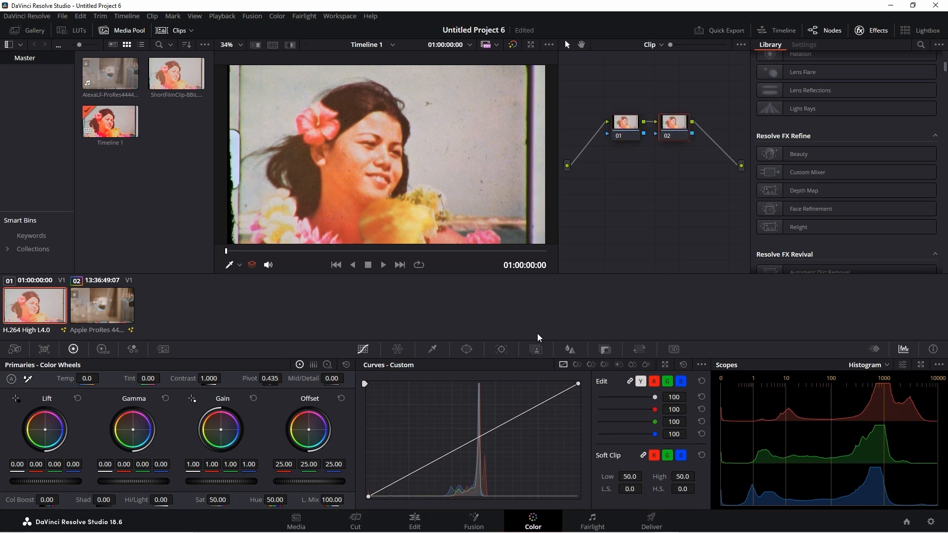
{"action": "left_click_drag", "start_coordinate": [408, 476], "coordinate": [412, 481]}
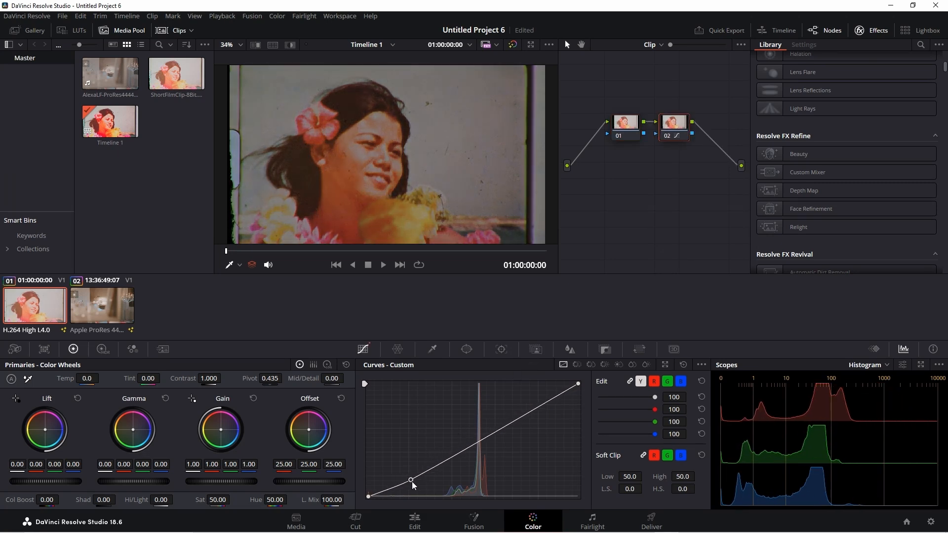
{"action": "left_click_drag", "start_coordinate": [535, 409], "coordinate": [531, 402]}
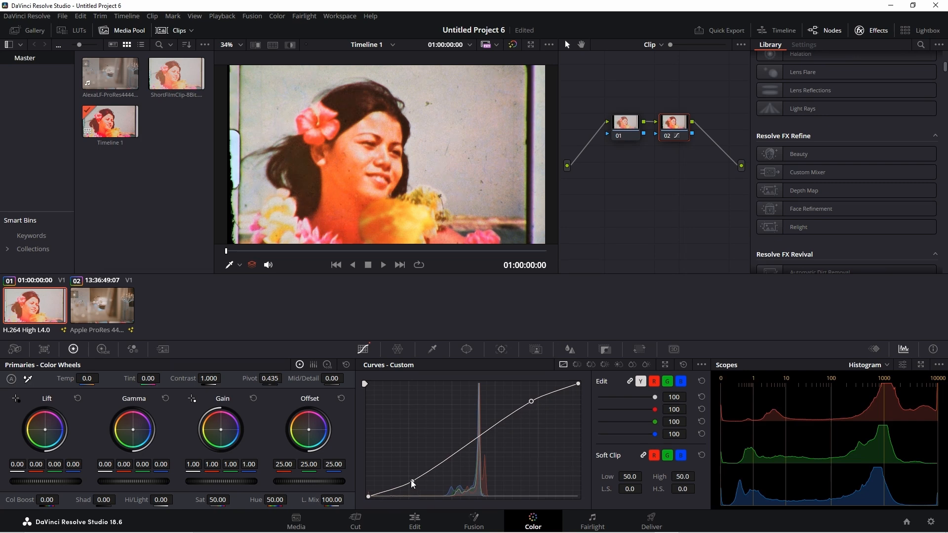
{"action": "left_click_drag", "start_coordinate": [411, 481], "coordinate": [412, 483]}
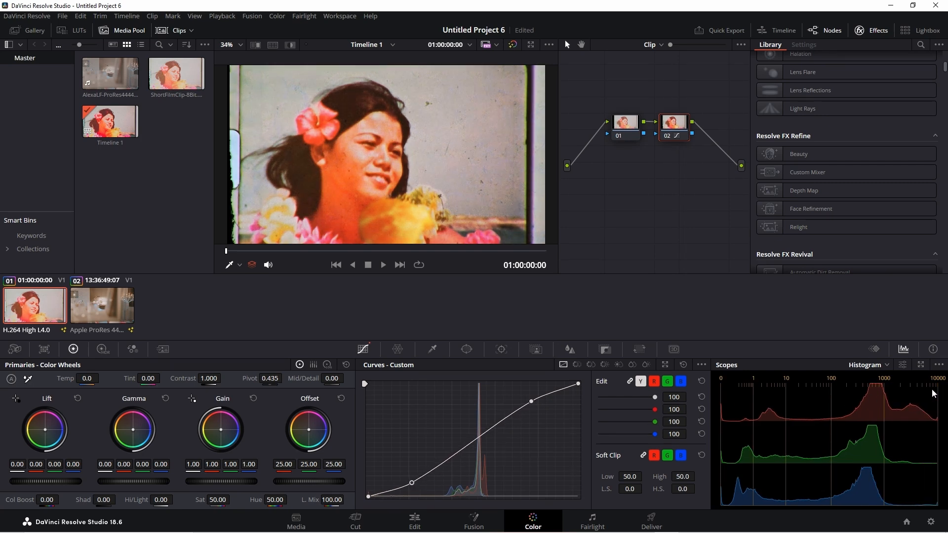
{"action": "left_click_drag", "start_coordinate": [532, 401], "coordinate": [532, 399]}
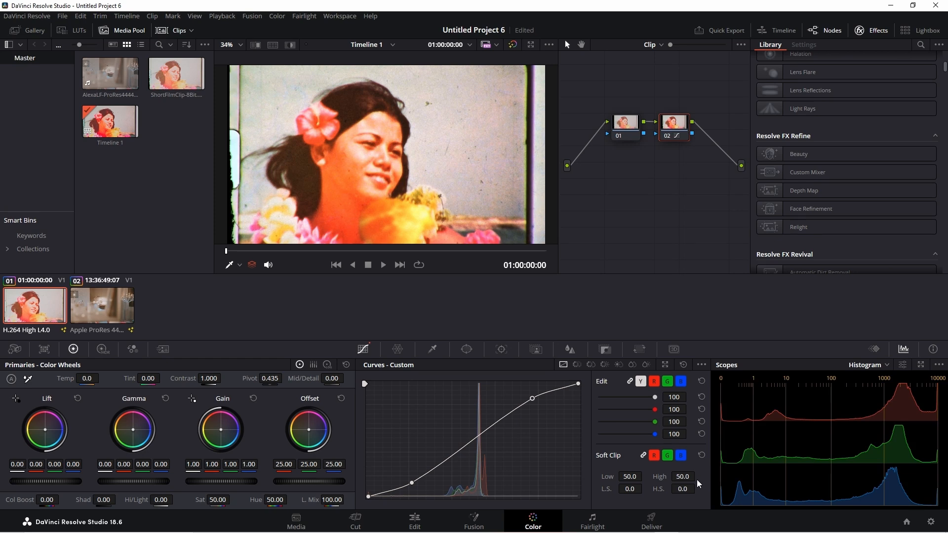
- Set the highlight soft clip to High 20.1 with a high softness of 62.5
{"action": "left_click_drag", "start_coordinate": [691, 477], "coordinate": [754, 460]}
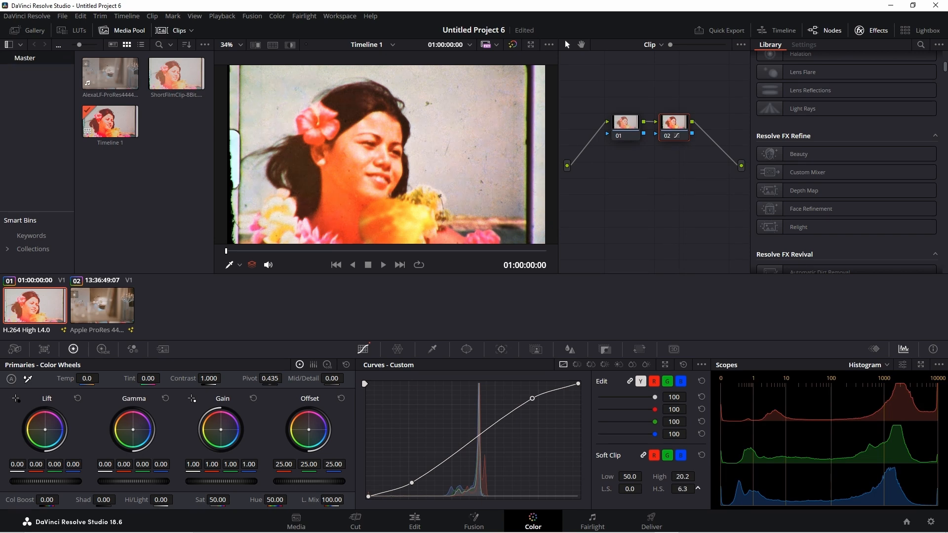
{"action": "left_click_drag", "start_coordinate": [683, 489], "coordinate": [710, 488]}
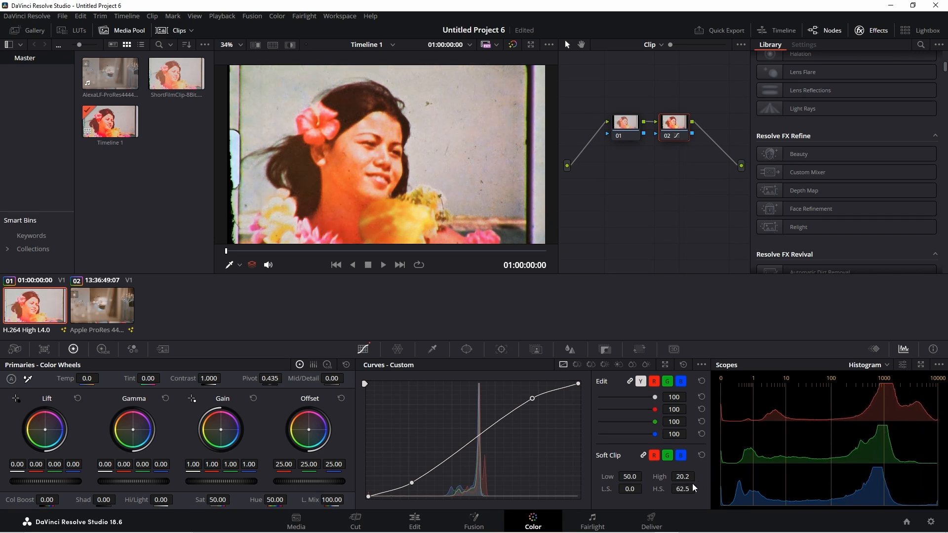
{"action": "left_click_drag", "start_coordinate": [683, 477], "coordinate": [702, 477]}
- Adjust the shadow soft clip, setting Low to 92.4 and raising the low softness to 100.0
{"action": "mouse_move", "coordinate": [630, 476]}
{"action": "left_mouse_down"}
{"action": "mouse_move", "coordinate": [645, 476]}
{"action": "mouse_move", "coordinate": [616, 468]}
{"action": "left_mouse_up"}
{"action": "left_click_drag", "start_coordinate": [625, 477], "coordinate": [667, 488]}
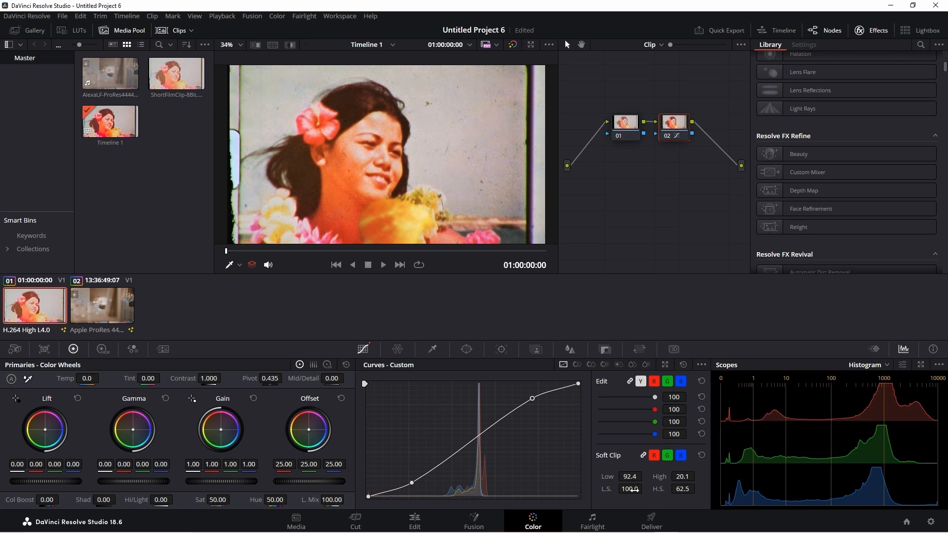
{"action": "left_click_drag", "start_coordinate": [631, 490], "coordinate": [645, 477]}
- Show the last frame of the Apple ProRes clip and open its Hue Vs Hue curve
{"action": "left_click", "coordinate": [111, 302]}
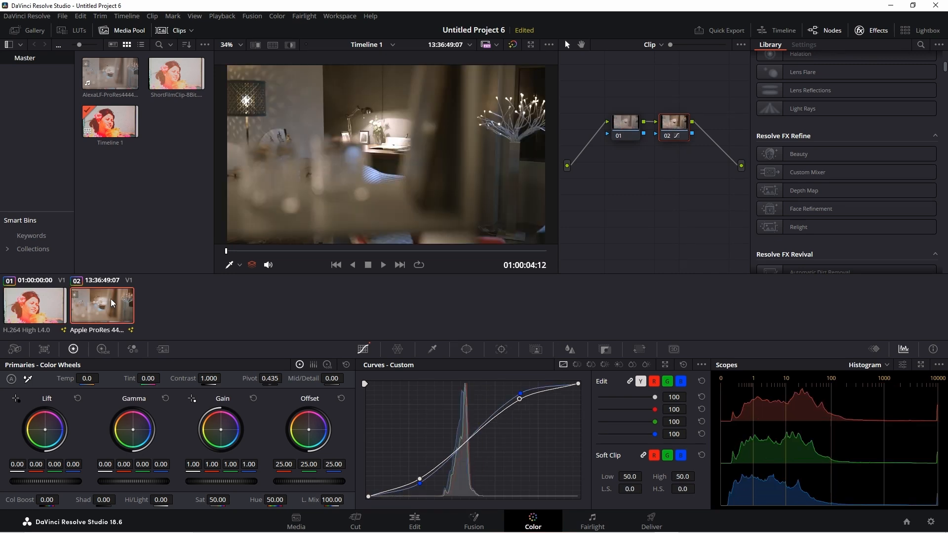
{"action": "left_click", "coordinate": [400, 264]}
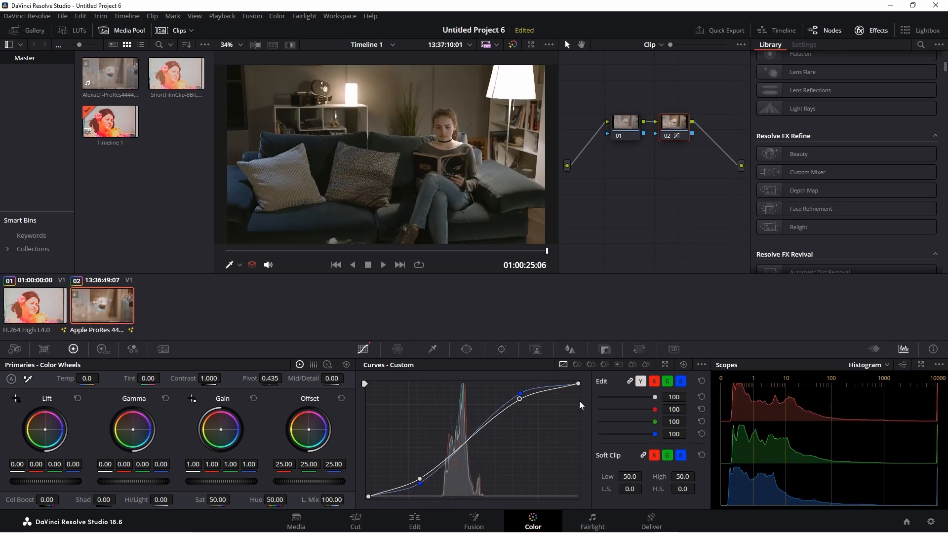
{"action": "left_click", "coordinate": [578, 364]}
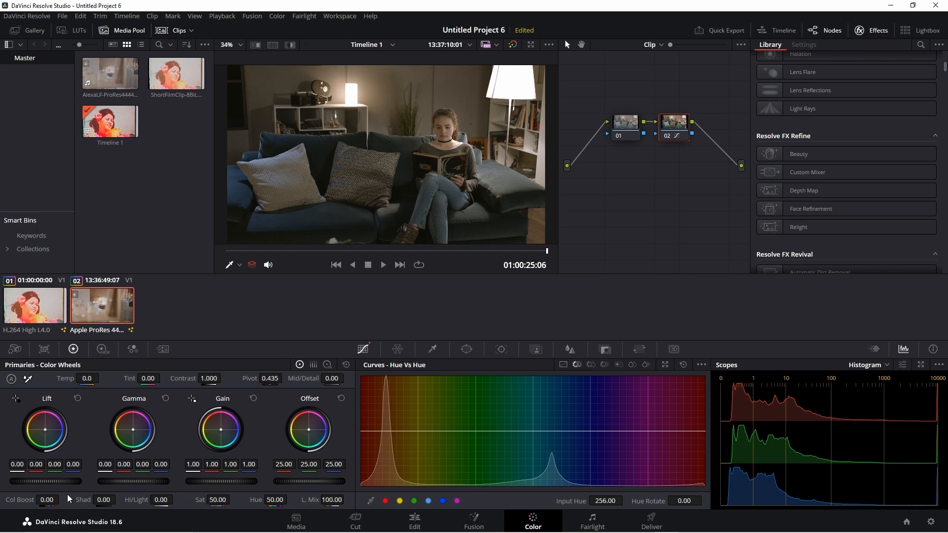
- Set Color Boost to 65.50, try rotating the blue range to 79.85 on the Hue Vs Hue curve, and reset that curve
{"action": "left_click_drag", "start_coordinate": [47, 500], "coordinate": [62, 501]}
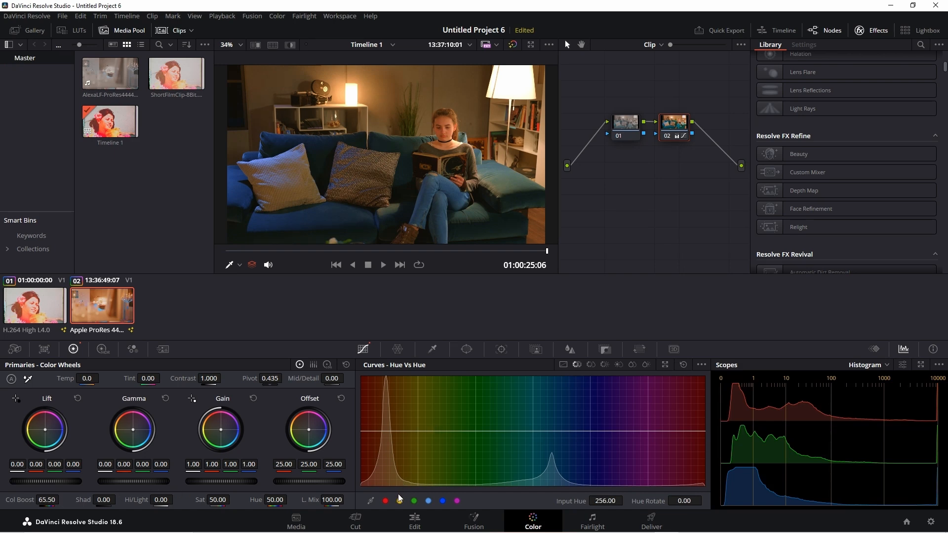
{"action": "left_click", "coordinate": [443, 501]}
{"action": "mouse_move", "coordinate": [591, 433]}
{"action": "left_mouse_down"}
{"action": "mouse_move", "coordinate": [591, 387]}
{"action": "mouse_move", "coordinate": [595, 487]}
{"action": "mouse_move", "coordinate": [590, 432]}
{"action": "left_mouse_up"}
{"action": "left_click_drag", "start_coordinate": [685, 501], "coordinate": [777, 501]}
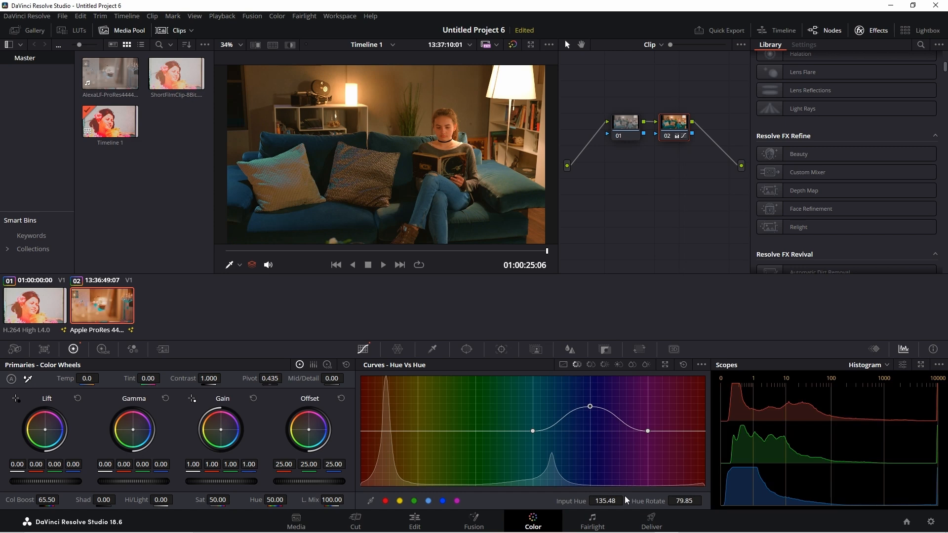
{"action": "left_click_drag", "start_coordinate": [674, 500], "coordinate": [671, 449]}
{"action": "left_click", "coordinate": [683, 365]}
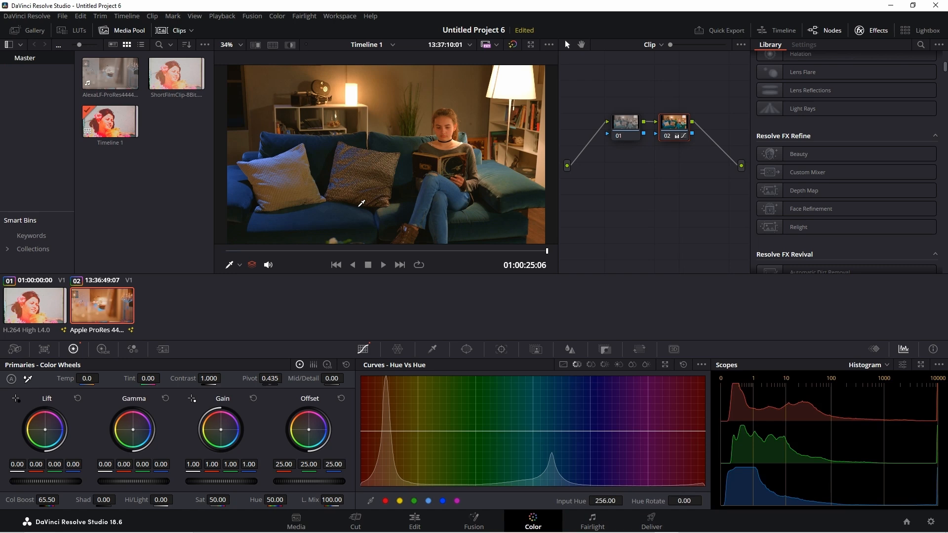
- Sample the tone beside the lamp for a small Hue Vs Hue shift, and reset both the primaries and the curve
{"action": "left_click", "coordinate": [535, 118]}
{"action": "mouse_move", "coordinate": [380, 432]}
{"action": "left_mouse_down"}
{"action": "mouse_move", "coordinate": [381, 390]}
{"action": "mouse_move", "coordinate": [377, 474]}
{"action": "mouse_move", "coordinate": [380, 430]}
{"action": "left_mouse_up"}
{"action": "left_click", "coordinate": [347, 365]}
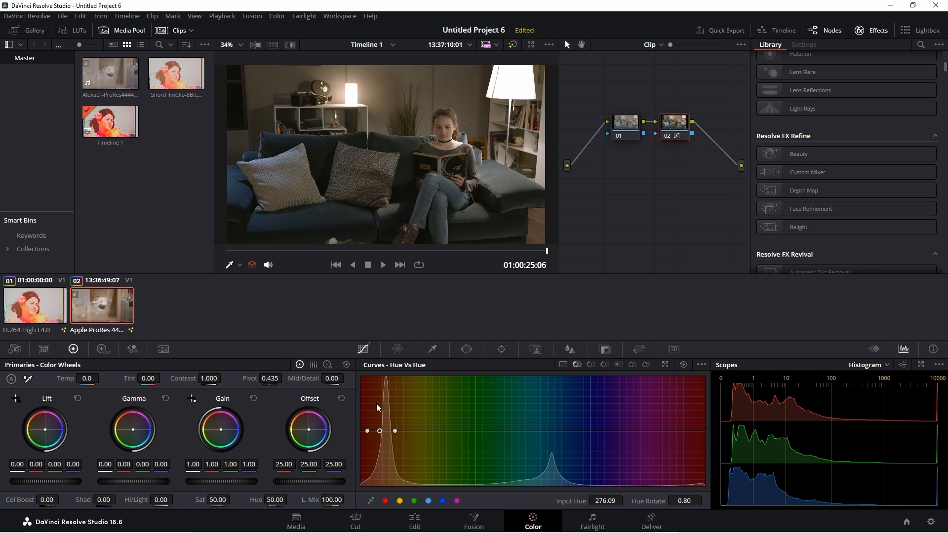
{"action": "left_click_drag", "start_coordinate": [379, 431], "coordinate": [382, 432]}
{"action": "left_click", "coordinate": [681, 368]}
- Isolate the green range with three Hue Vs Hue points and raise the middle one to a hue rotation of 96.80
{"action": "left_click", "coordinate": [494, 431]}
{"action": "left_click", "coordinate": [473, 429]}
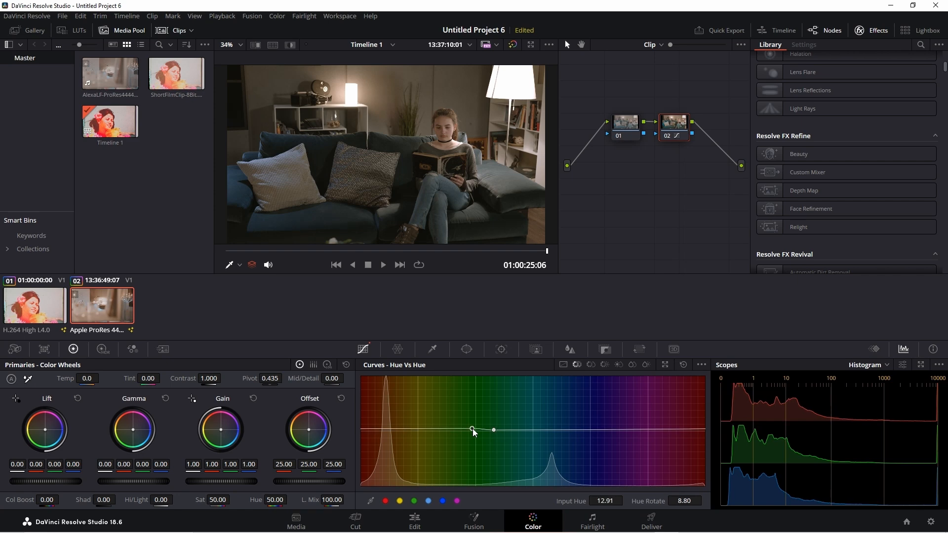
{"action": "left_click", "coordinate": [513, 431]}
{"action": "left_click_drag", "start_coordinate": [494, 430], "coordinate": [494, 401]}
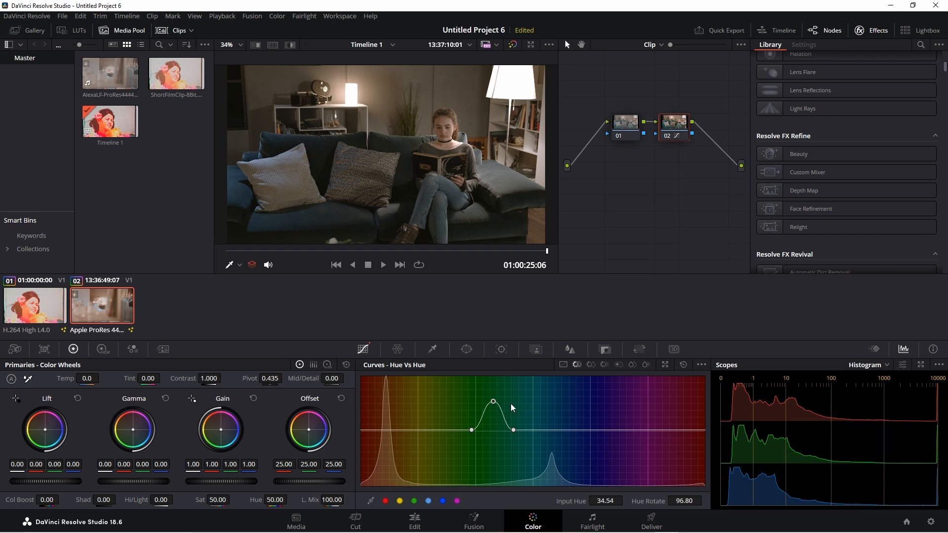
- Try lowering a point between two anchors in the blue range, and reset the Hue Vs Hue curve
{"action": "left_click", "coordinate": [580, 429]}
{"action": "left_click", "coordinate": [629, 429]}
{"action": "left_click_drag", "start_coordinate": [601, 430], "coordinate": [605, 454]}
{"action": "left_click", "coordinate": [684, 365]}
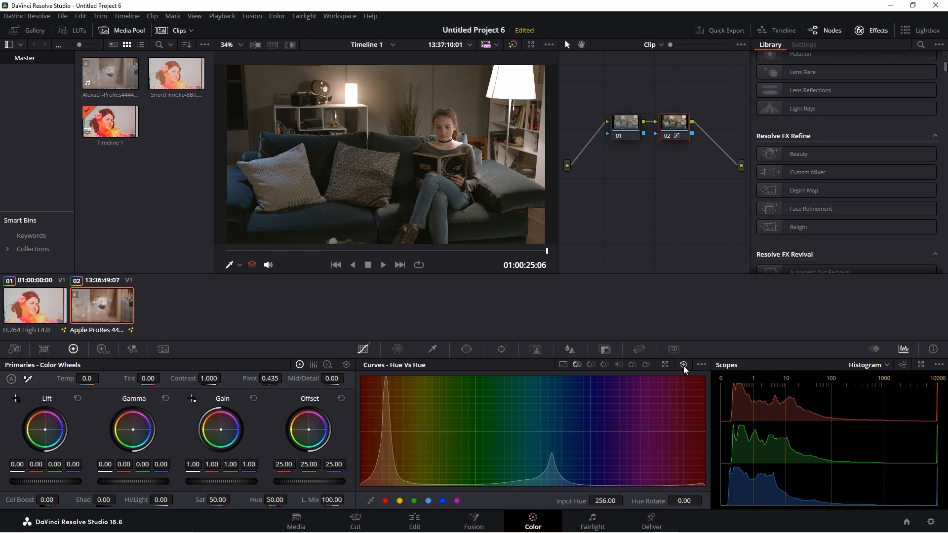
- Sample the blue sofa on the Hue Vs Sat curve, try pulling its saturation fully down, and reset the curve
{"action": "left_click", "coordinate": [591, 366]}
{"action": "left_click", "coordinate": [268, 218]}
{"action": "left_click_drag", "start_coordinate": [551, 432], "coordinate": [549, 486]}
{"action": "left_click", "coordinate": [684, 365]}
- Sample the woman's face on the Hue Vs Lum curve, try adjusting the sampled point's luminance, and reset the curve
{"action": "left_click", "coordinate": [605, 365]}
{"action": "left_click", "coordinate": [448, 121]}
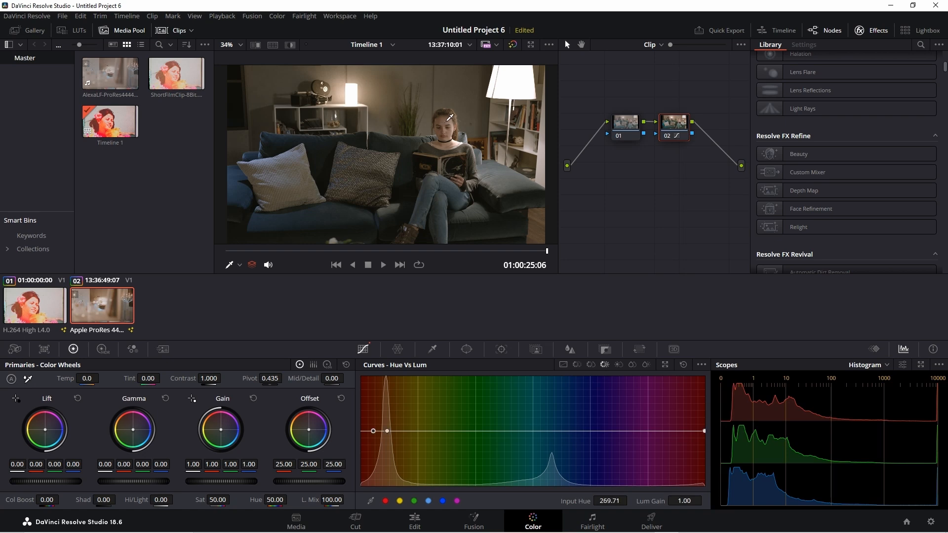
{"action": "mouse_move", "coordinate": [373, 431]}
{"action": "left_mouse_down"}
{"action": "mouse_move", "coordinate": [374, 402]}
{"action": "mouse_move", "coordinate": [366, 499]}
{"action": "mouse_move", "coordinate": [375, 432]}
{"action": "left_mouse_up"}
{"action": "left_click", "coordinate": [684, 364]}
- Sample the wall beside the small lamp on the Lum Vs Sat curve, try raising its saturation to 2.00 and easing it down, and reset the curve
{"action": "left_click", "coordinate": [618, 364]}
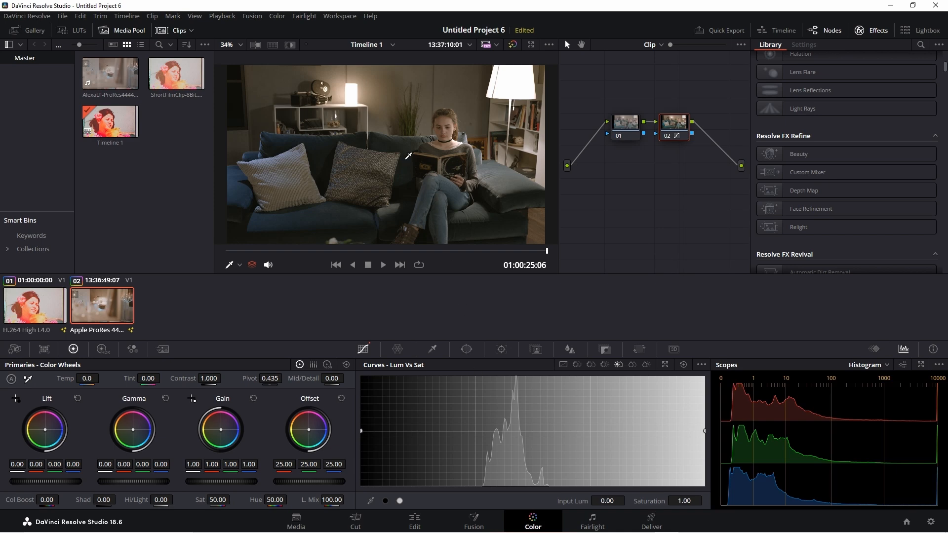
{"action": "left_click", "coordinate": [368, 87]}
{"action": "left_click_drag", "start_coordinate": [528, 431], "coordinate": [528, 377]}
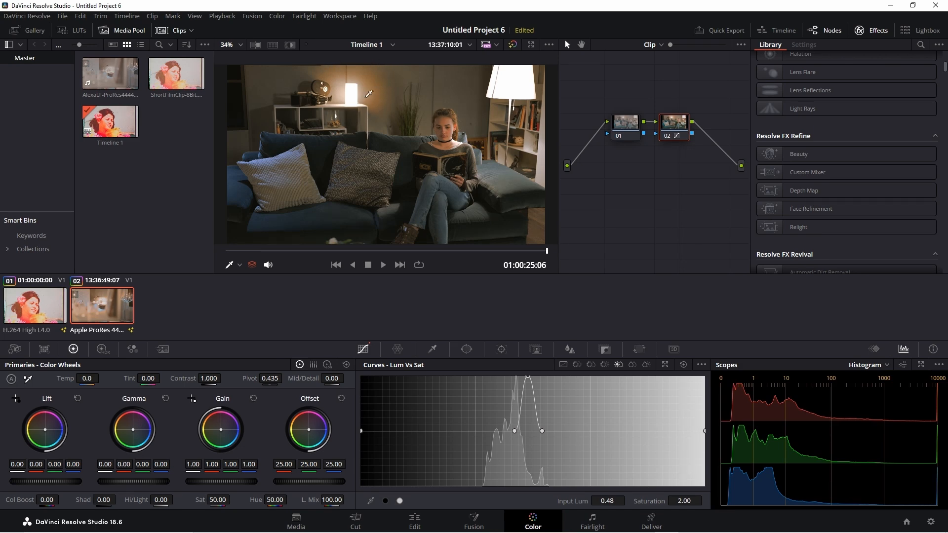
{"action": "left_click_drag", "start_coordinate": [529, 377], "coordinate": [529, 391]}
{"action": "left_click", "coordinate": [684, 365]}
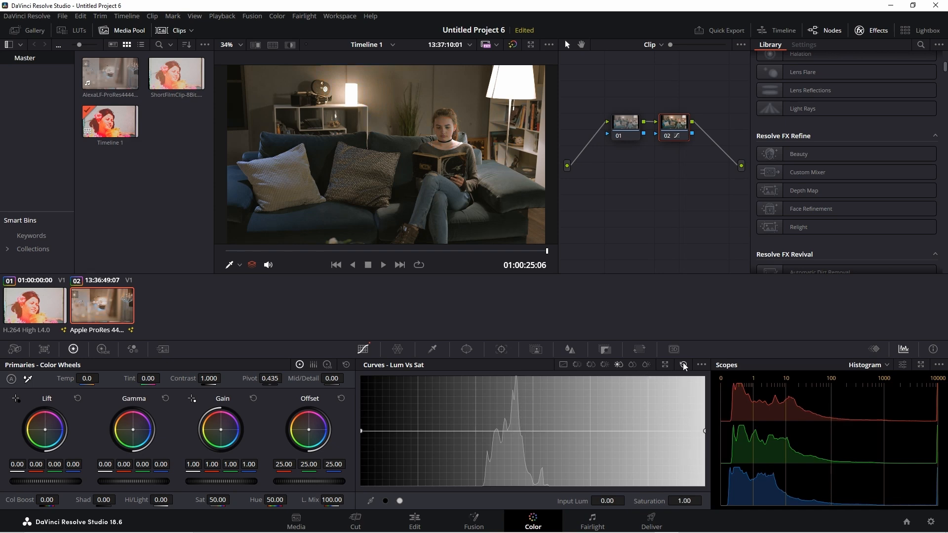
- Examine the Sat Vs Sat and Sat Vs Lum curves
{"action": "left_click", "coordinate": [632, 365]}
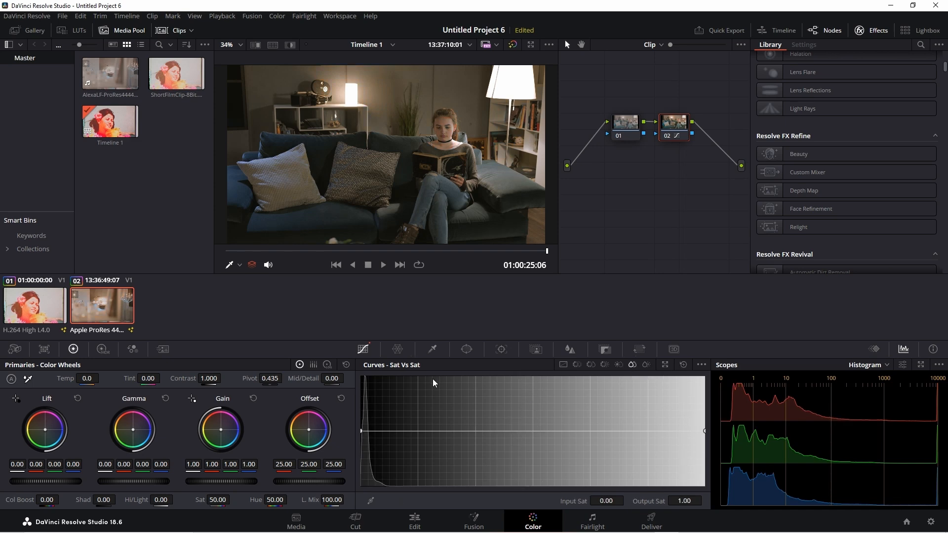
{"action": "left_click", "coordinate": [646, 364]}
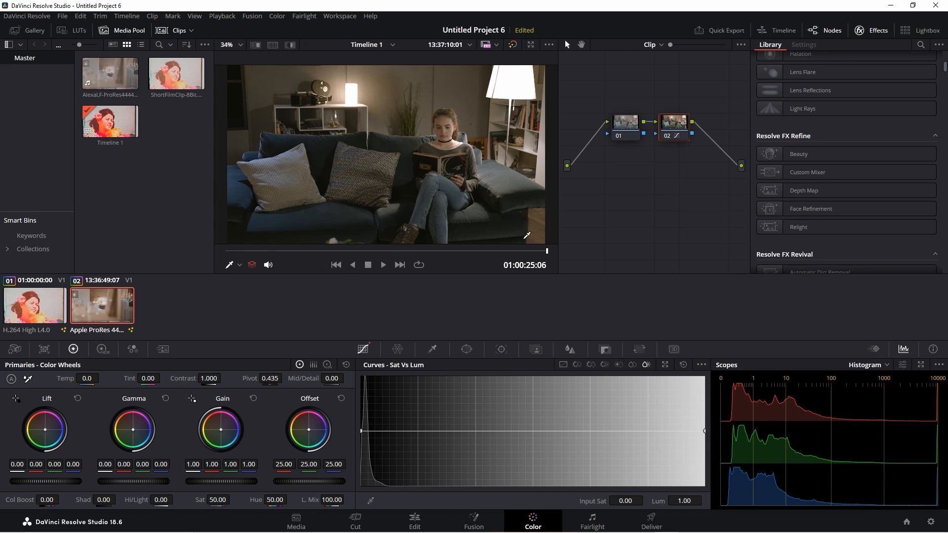
- Sample the blue sofa seat on the Hue Vs Hue curve and raise the middle point slightly to shift the sofa's hue
{"action": "left_click", "coordinate": [576, 364]}
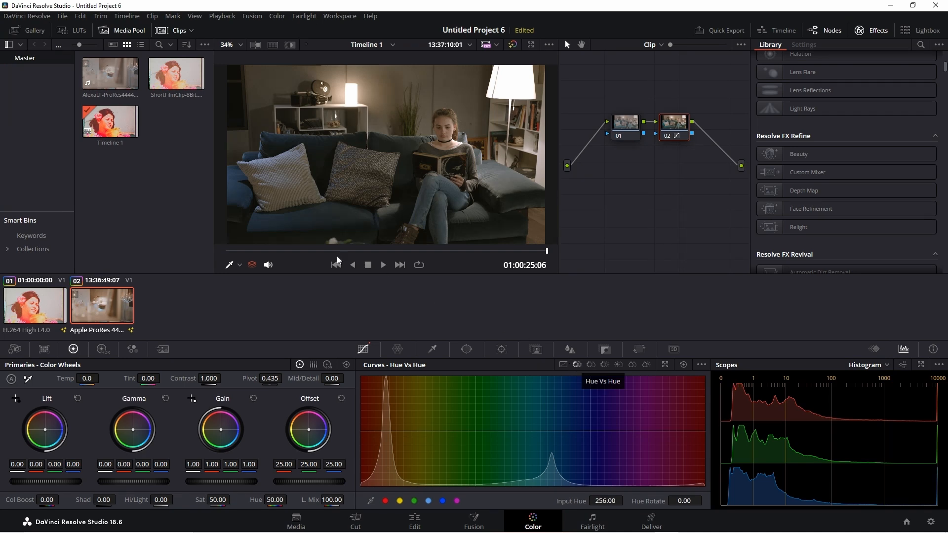
{"action": "left_click", "coordinate": [273, 215]}
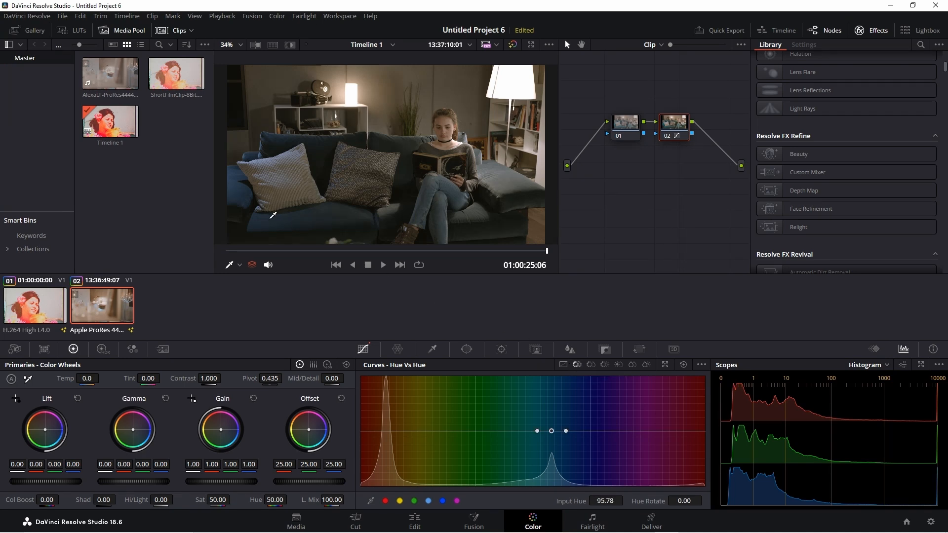
{"action": "left_click_drag", "start_coordinate": [551, 432], "coordinate": [556, 419]}
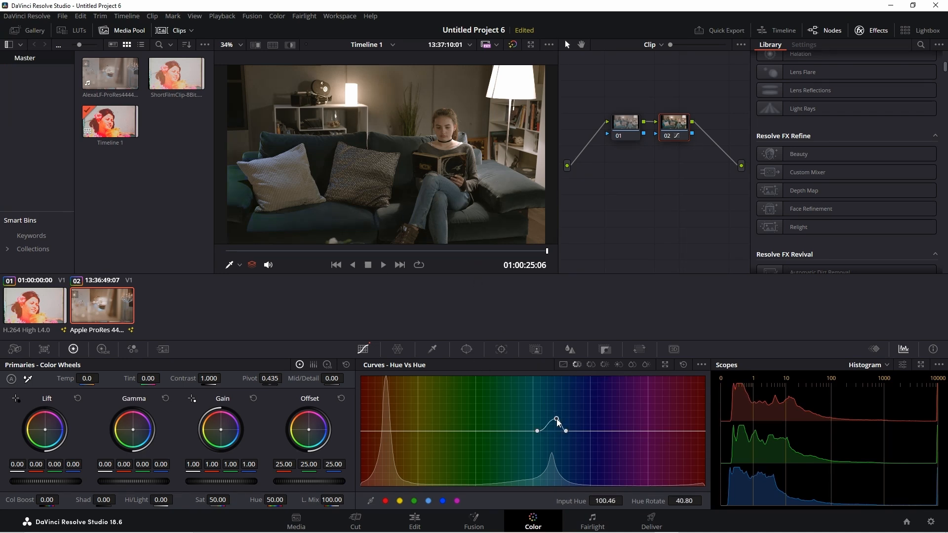
- Sample the sofa seat on the Hue Vs Sat curve and lower the middle point well below the line to desaturate the sofa
{"action": "left_click", "coordinate": [592, 365]}
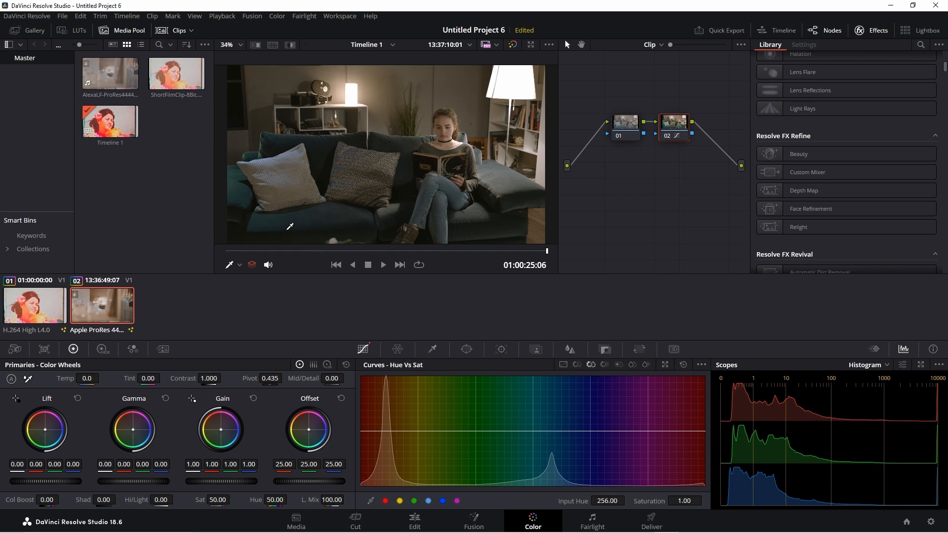
{"action": "left_click", "coordinate": [272, 218]}
{"action": "left_click_drag", "start_coordinate": [551, 431], "coordinate": [553, 468]}
- Sample the sofa seat on the Hue Vs Lum curve, raise its middle point to a lum gain of 1.68, and return to the custom curves
{"action": "left_click", "coordinate": [604, 365]}
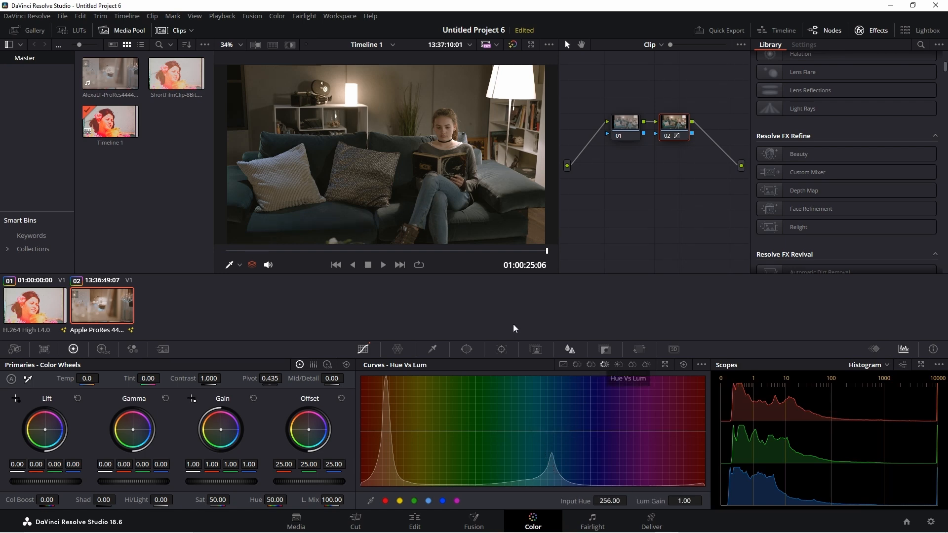
{"action": "left_click", "coordinate": [272, 217]}
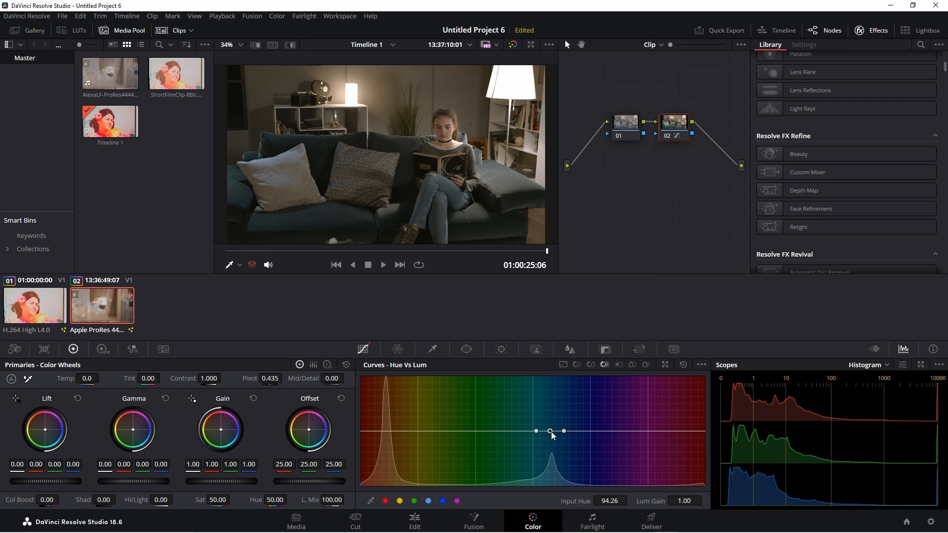
{"action": "left_click_drag", "start_coordinate": [551, 431], "coordinate": [551, 394]}
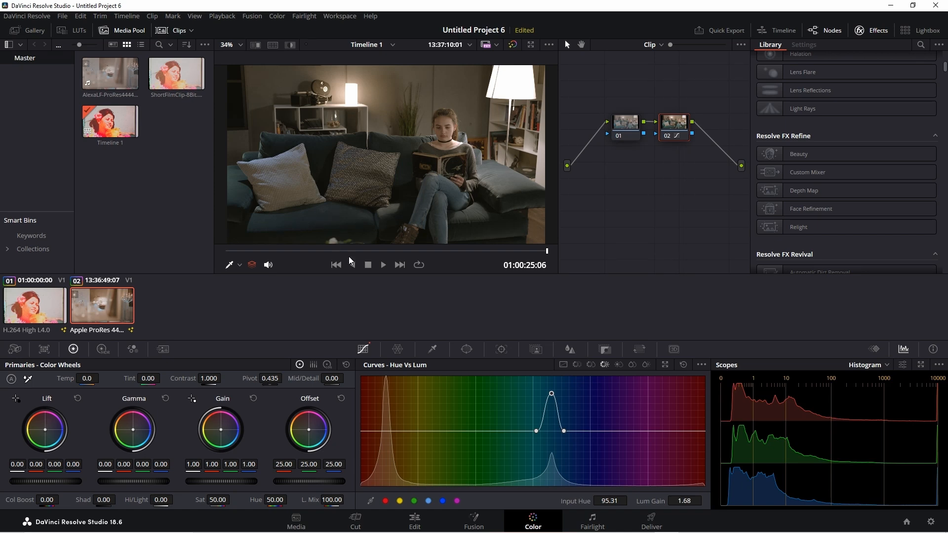
{"action": "left_click", "coordinate": [563, 365]}
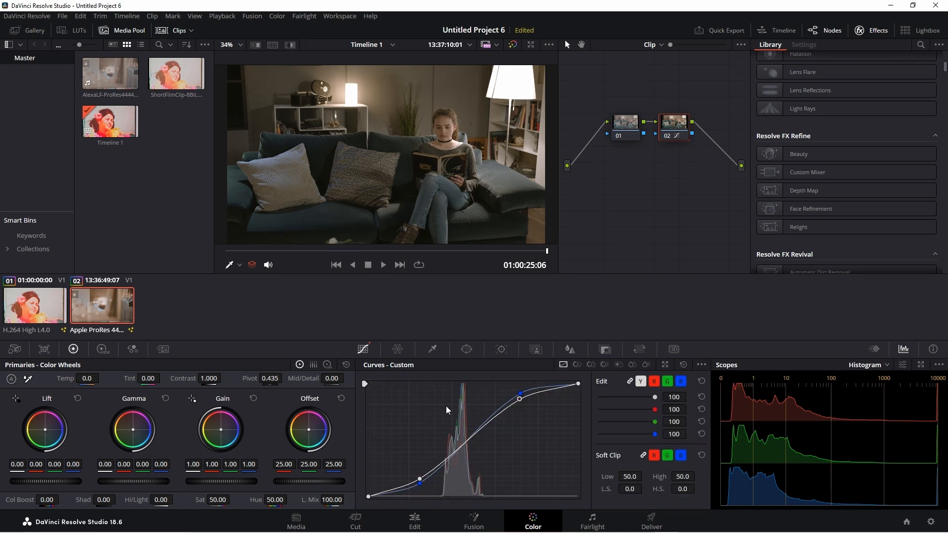